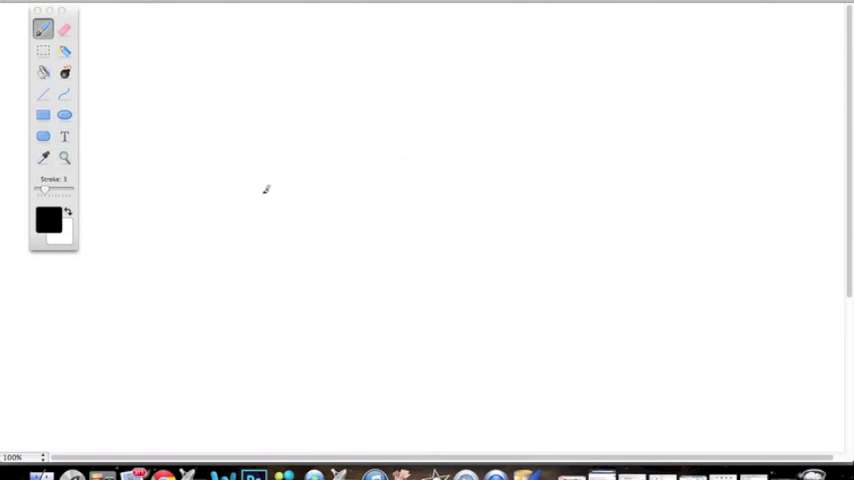
- With a stroke-3 pencil, handwrite 'HOW to DRAW' and add a smiley face beside it
mouse_move(228, 120)
left_mouse_down()
mouse_move(217, 180)
mouse_move(266, 151)
mouse_move(262, 182)
left_mouse_up()
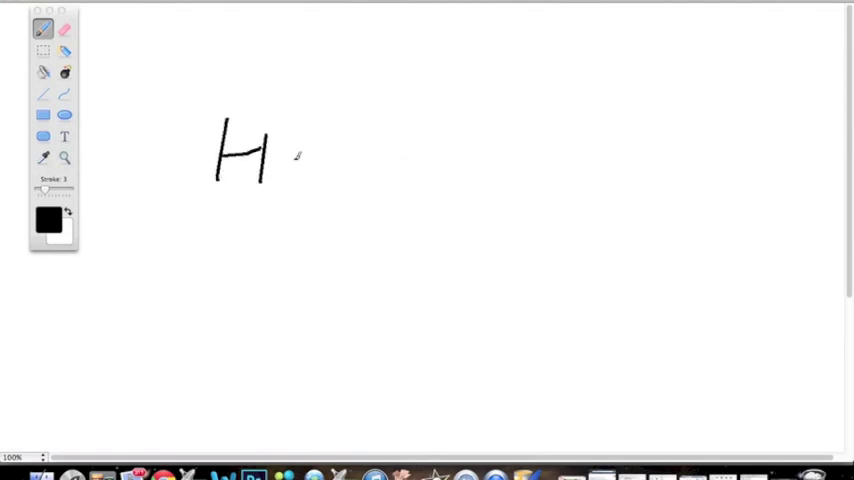
left_click_drag(297, 157, 408, 145)
mouse_move(527, 133)
left_mouse_down()
mouse_move(490, 198)
mouse_move(545, 185)
mouse_move(558, 205)
left_mouse_up()
left_click_drag(244, 268, 230, 315)
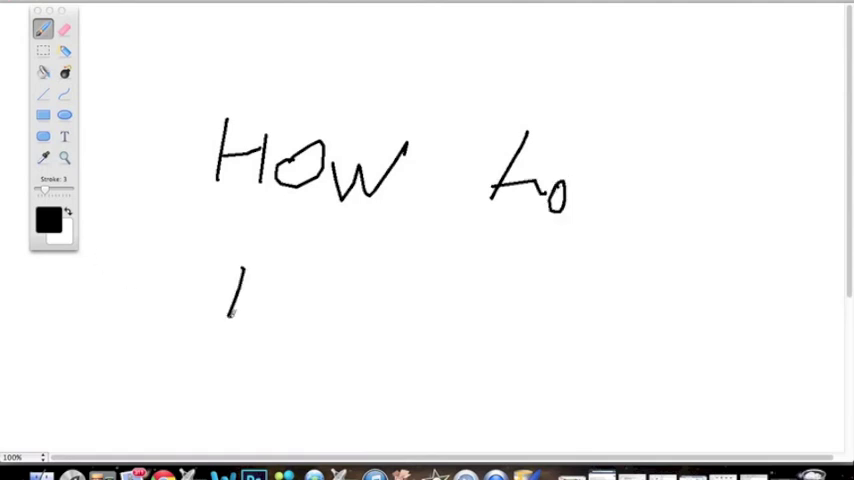
left_click_drag(244, 270, 230, 315)
mouse_move(305, 300)
left_mouse_down()
mouse_move(302, 268)
mouse_move(380, 325)
mouse_move(400, 268)
mouse_move(420, 322)
mouse_move(415, 300)
mouse_move(515, 300)
mouse_move(523, 290)
left_mouse_up()
mouse_move(567, 338)
left_mouse_down()
mouse_move(567, 360)
mouse_move(602, 360)
mouse_move(614, 370)
left_mouse_up()
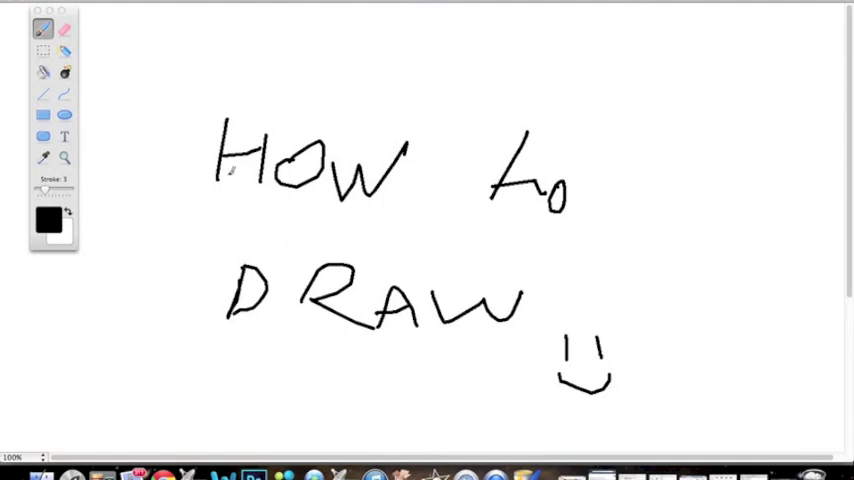
- Erase across the title with a stroke-10 eraser, then clear the whole canvas (Ctrl+A, Delete)
left_click(64, 28)
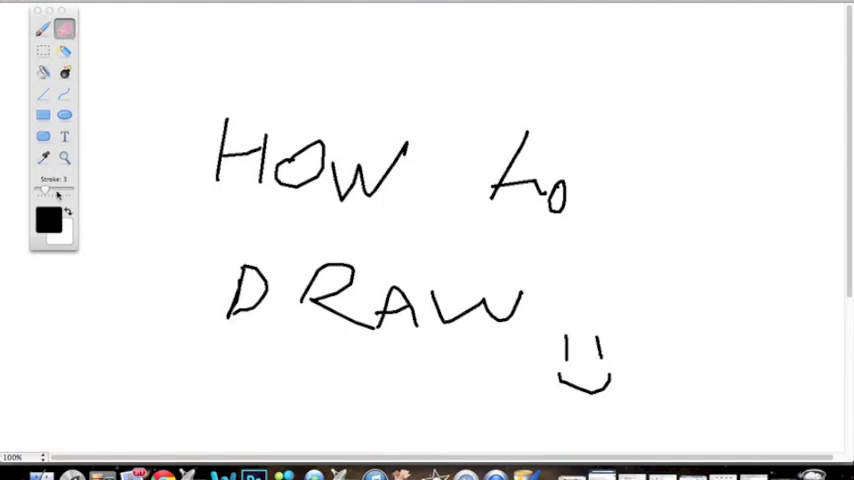
left_click_drag(45, 190, 62, 190)
left_click_drag(215, 135, 575, 180)
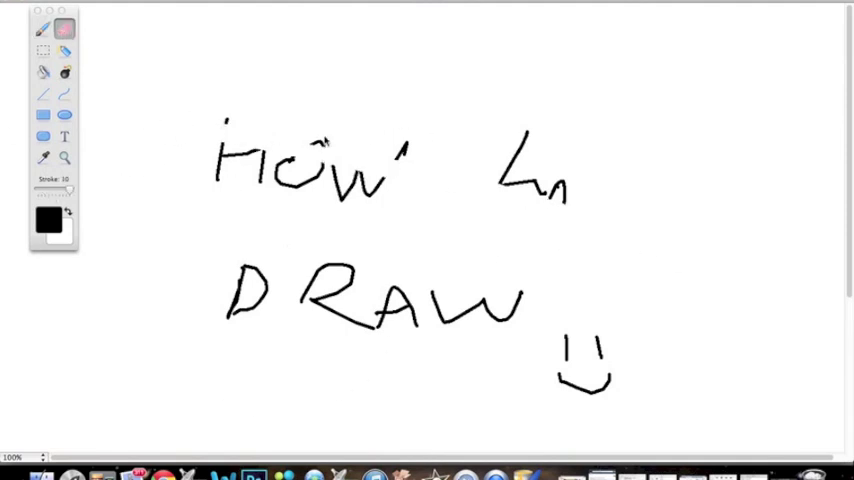
key("ctrl+a")
key("Delete")
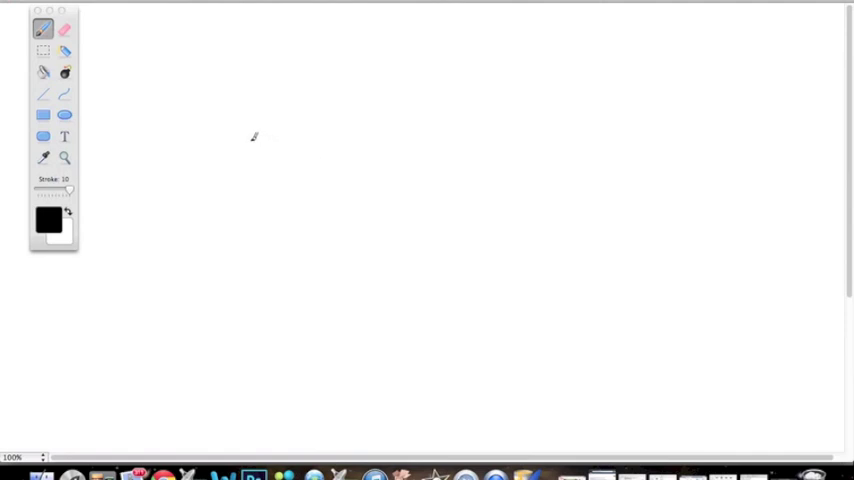
- Draw the car body, rear and front wheels scribbled solid black, and a cabin side window
mouse_move(188, 178)
left_mouse_down()
mouse_move(246, 177)
mouse_move(300, 125)
mouse_move(428, 155)
mouse_move(547, 202)
mouse_move(422, 245)
mouse_move(182, 238)
mouse_move(185, 178)
left_mouse_up()
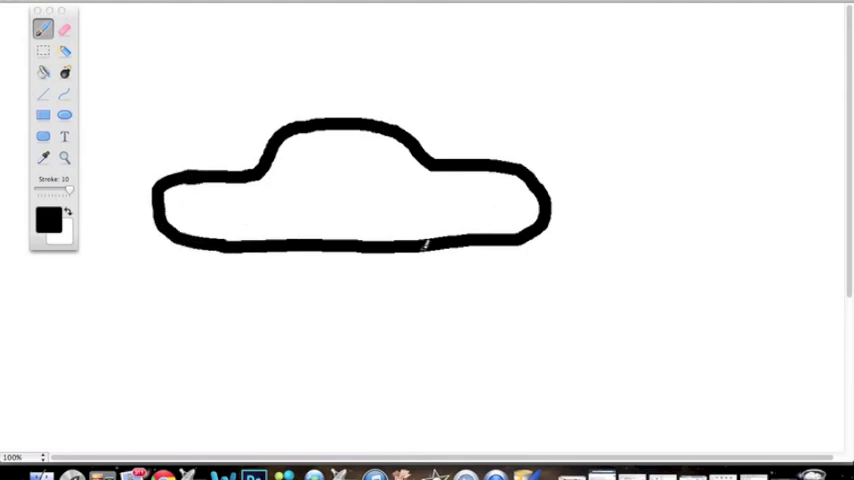
mouse_move(230, 238)
left_mouse_down()
mouse_move(222, 245)
mouse_move(295, 240)
mouse_move(222, 238)
left_mouse_up()
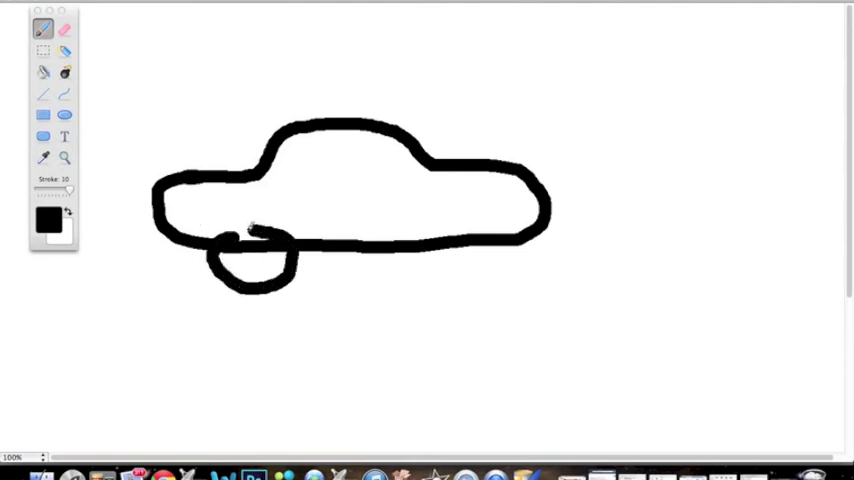
mouse_move(440, 228)
left_mouse_down()
mouse_move(468, 278)
mouse_move(435, 232)
mouse_move(475, 240)
mouse_move(445, 265)
mouse_move(450, 255)
left_mouse_up()
mouse_move(230, 250)
left_mouse_down()
mouse_move(240, 258)
mouse_move(275, 255)
mouse_move(250, 265)
mouse_move(270, 250)
left_mouse_up()
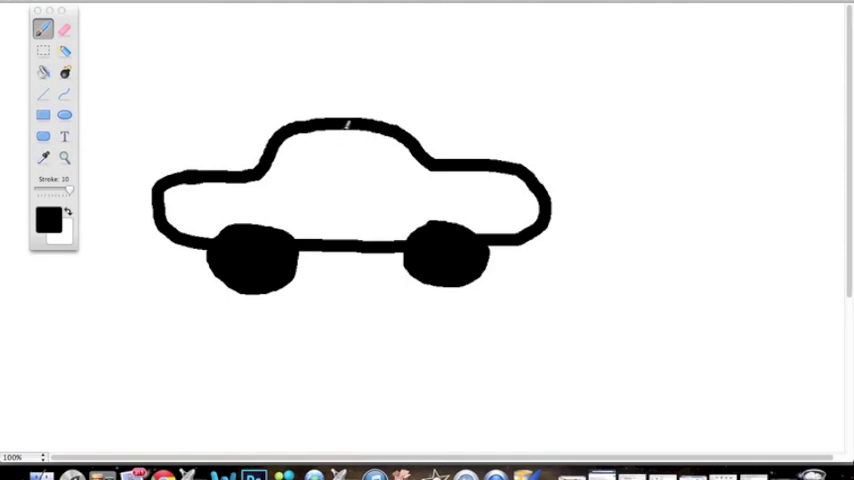
left_click_drag(349, 132, 432, 175)
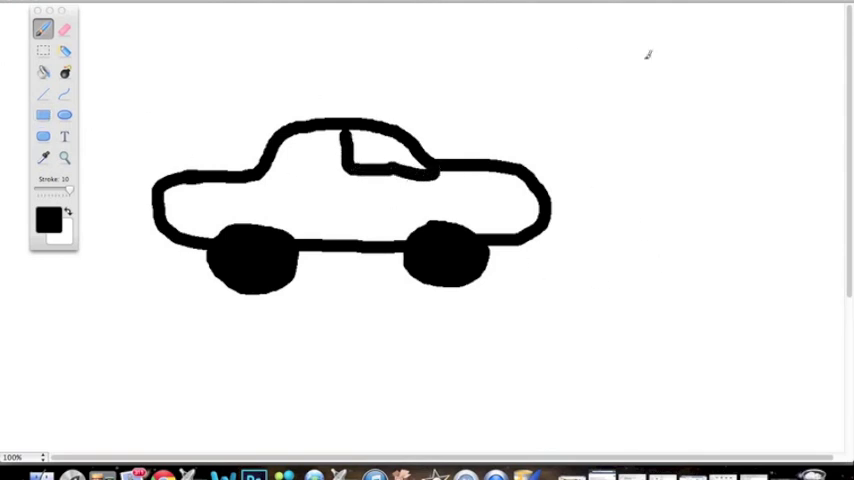
- Draw two trunk lines and a cloud-shaped crown right of the car, plus a ground line
left_click_drag(610, 85, 600, 250)
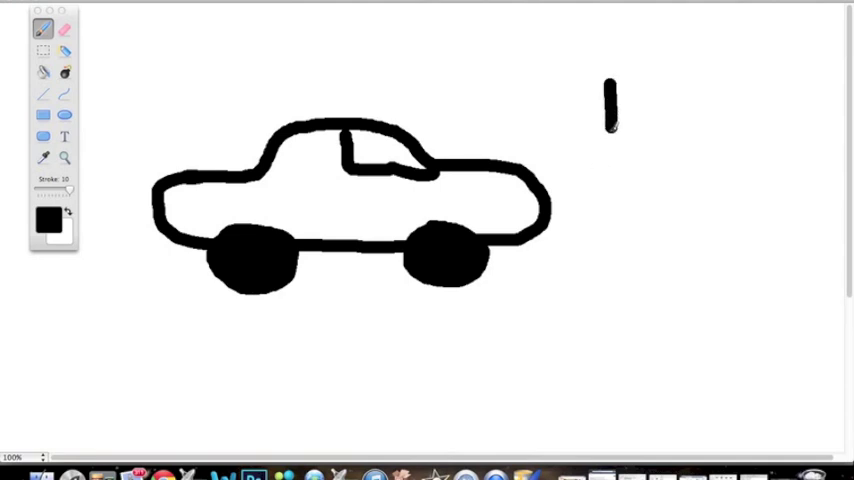
left_click_drag(650, 80, 645, 265)
mouse_move(605, 78)
left_mouse_down()
mouse_move(575, 40)
mouse_move(695, 38)
mouse_move(660, 95)
left_mouse_up()
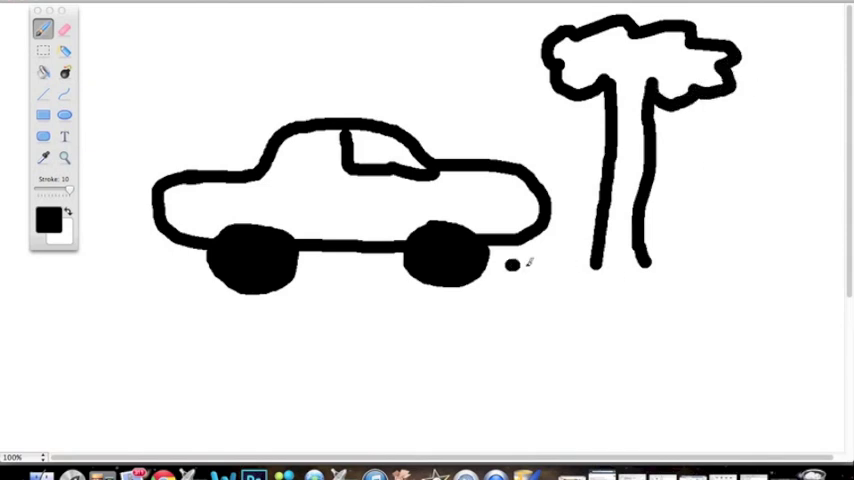
left_click_drag(508, 266, 765, 280)
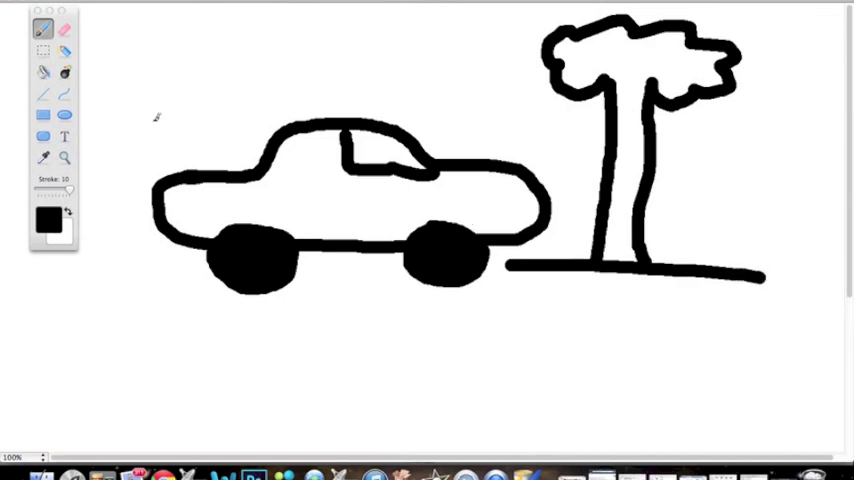
left_click_drag(608, 95, 658, 90)
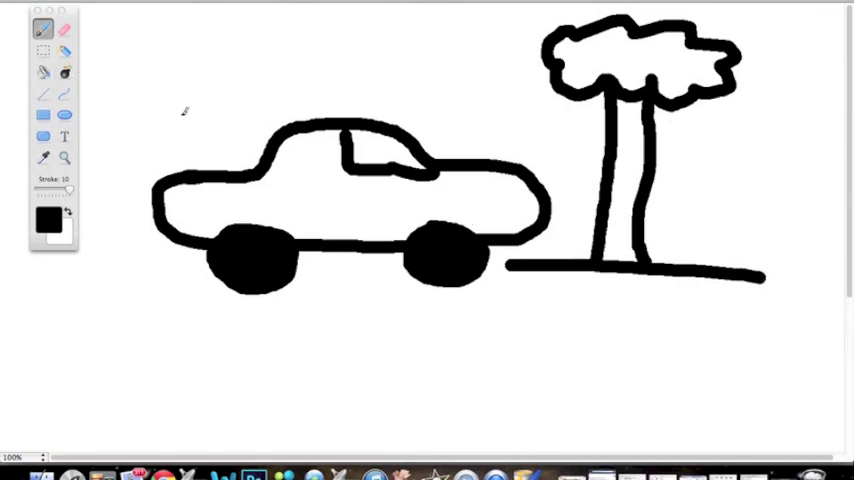
- Spray Clover green over the tree's crown
left_click(65, 52)
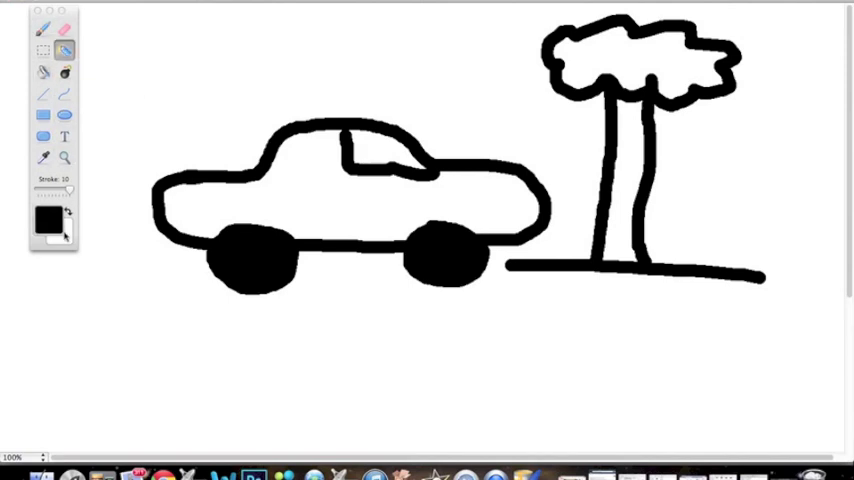
left_click(50, 220)
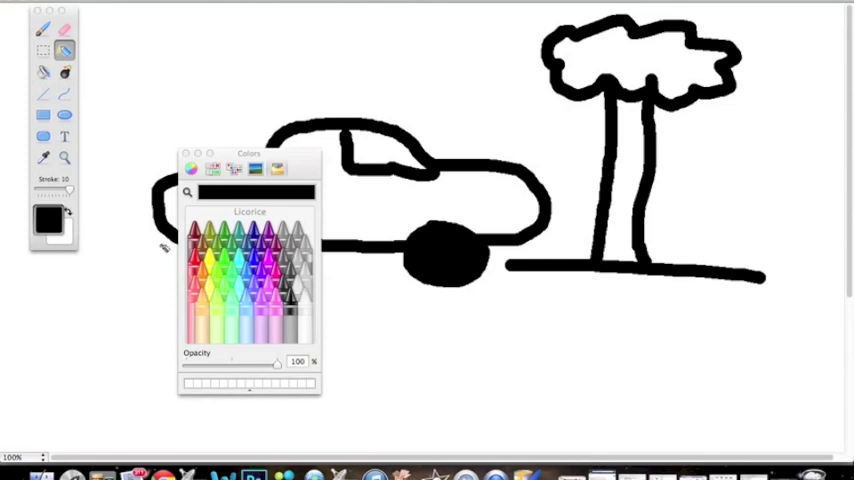
left_click(224, 240)
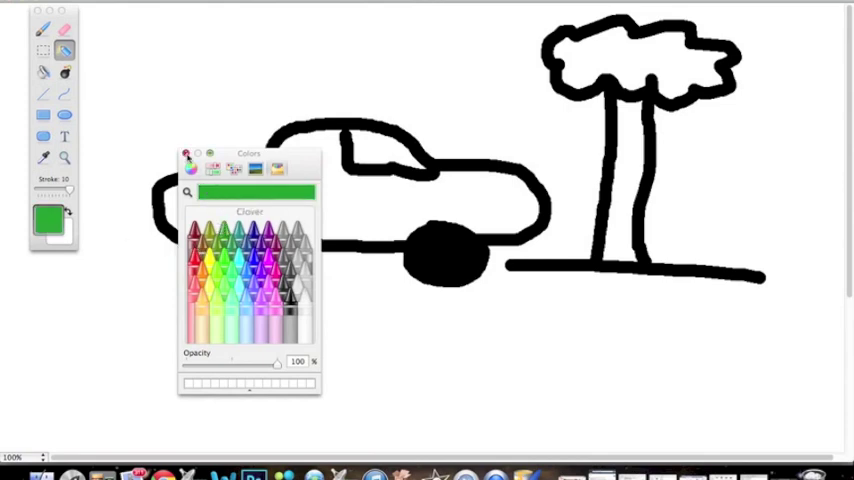
left_click(187, 157)
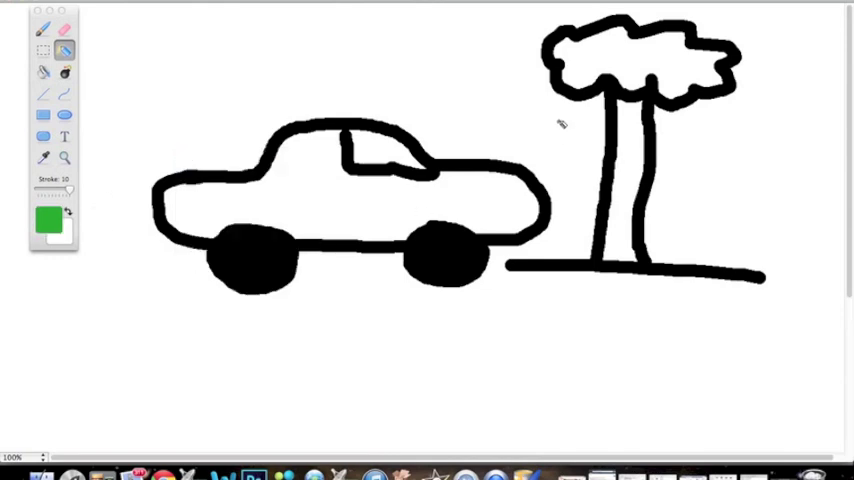
mouse_move(595, 45)
left_mouse_down()
mouse_move(580, 65)
mouse_move(620, 55)
mouse_move(720, 60)
mouse_move(700, 70)
left_mouse_up()
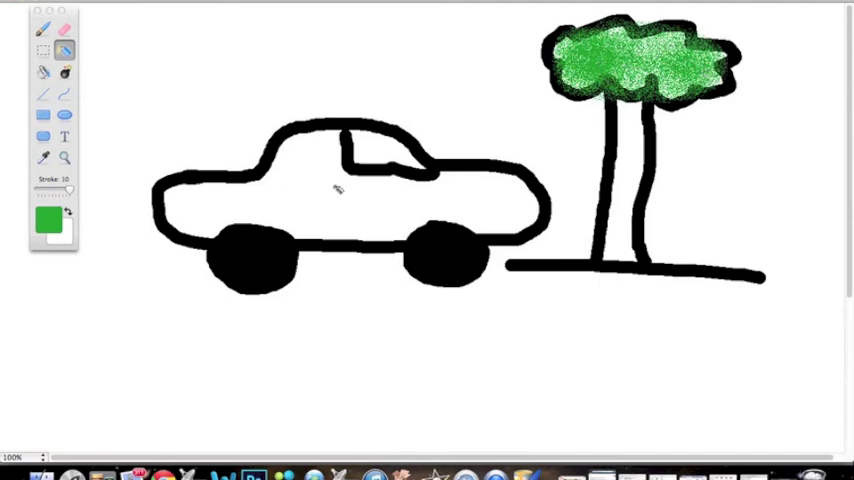
left_click(50, 220)
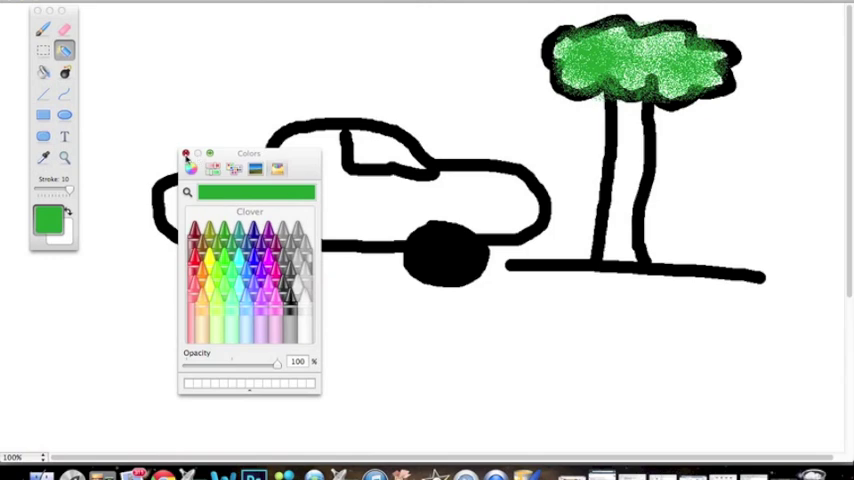
- Fill the tree trunk with Mocha brown using the paint bucket
left_click(186, 157)
left_click(43, 72)
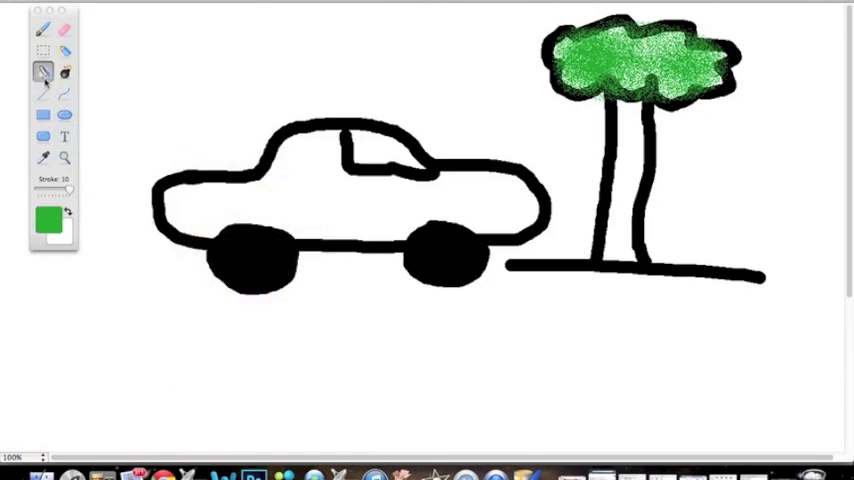
left_click(50, 220)
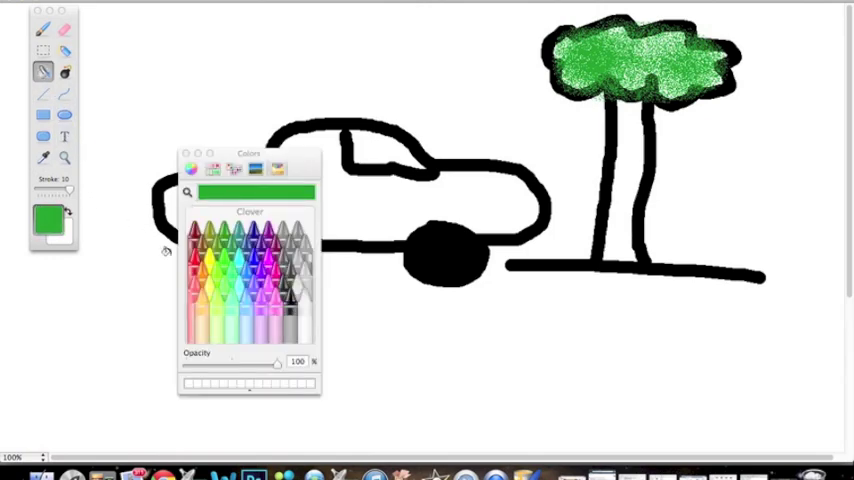
left_click(195, 260)
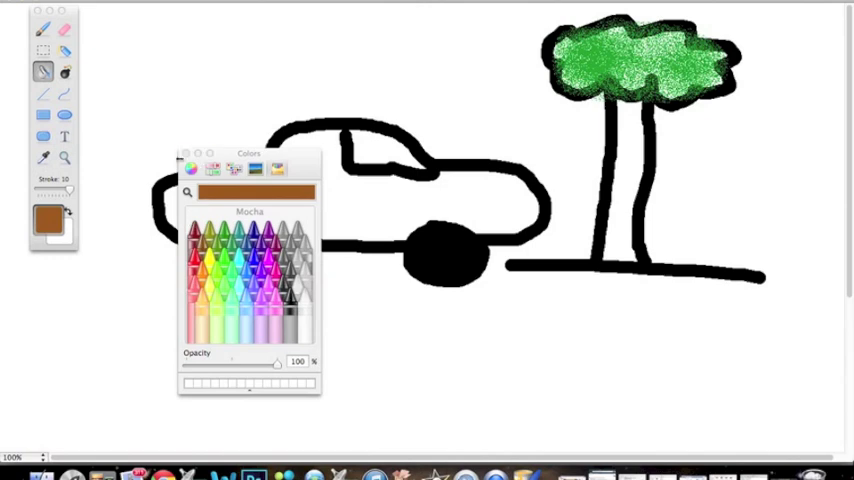
left_click(186, 157)
left_click(620, 178)
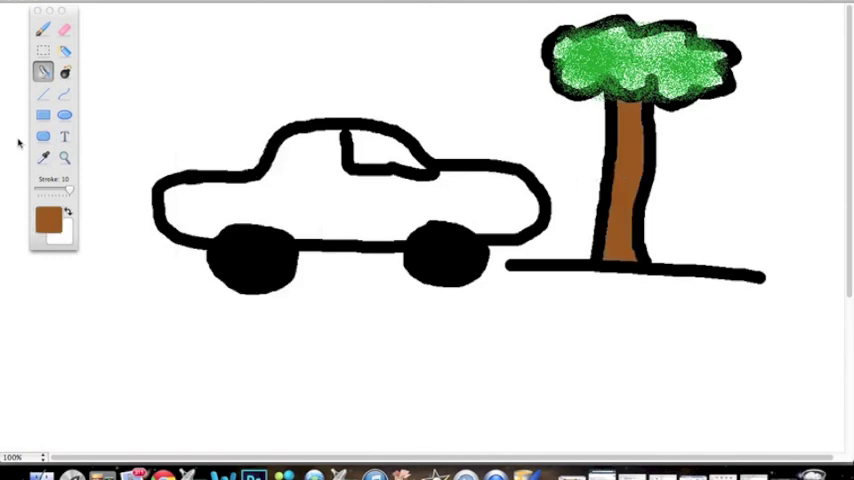
- Fill the background with Aqua blue
left_click(48, 220)
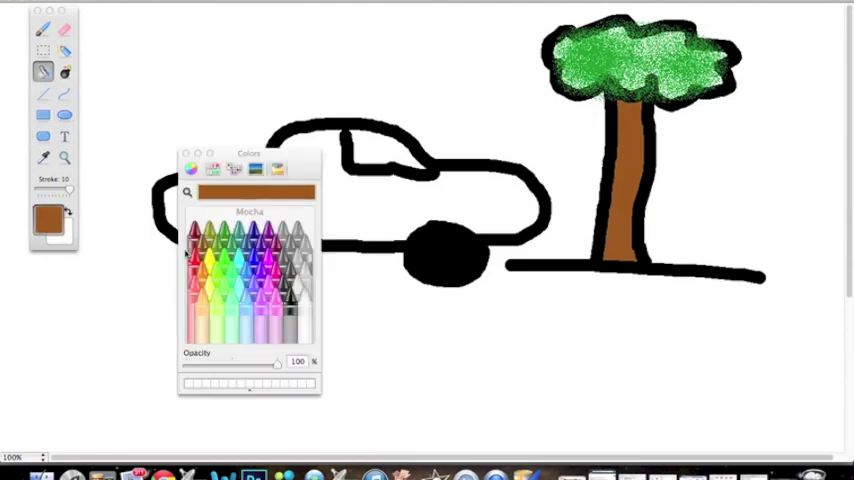
left_click(241, 263)
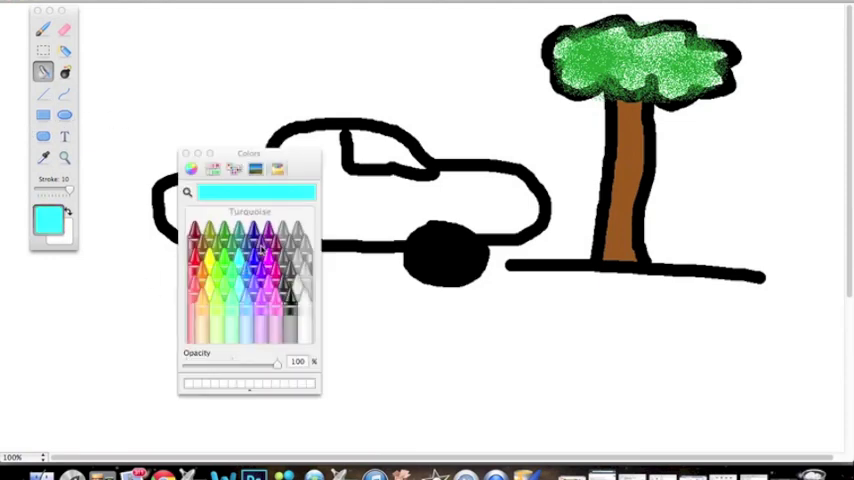
left_click(253, 265)
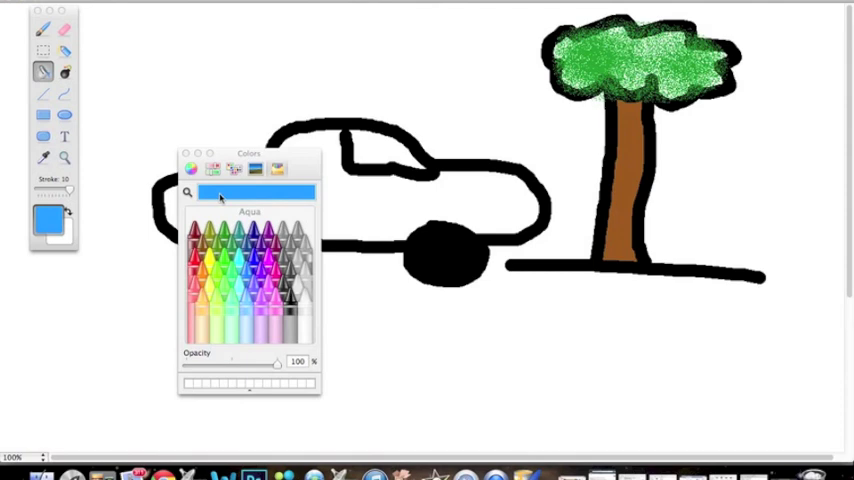
left_click(186, 154)
left_click(190, 118)
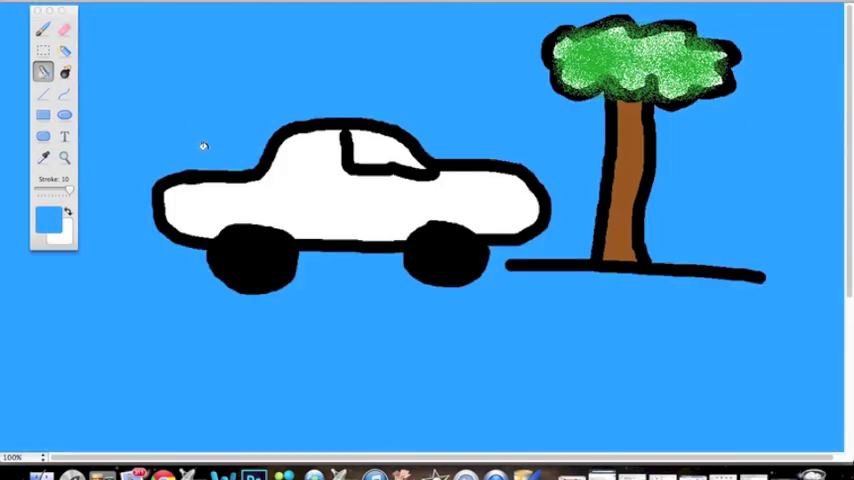
- After browsing several crayons, fill the car body with Mocha brown
left_click(50, 222)
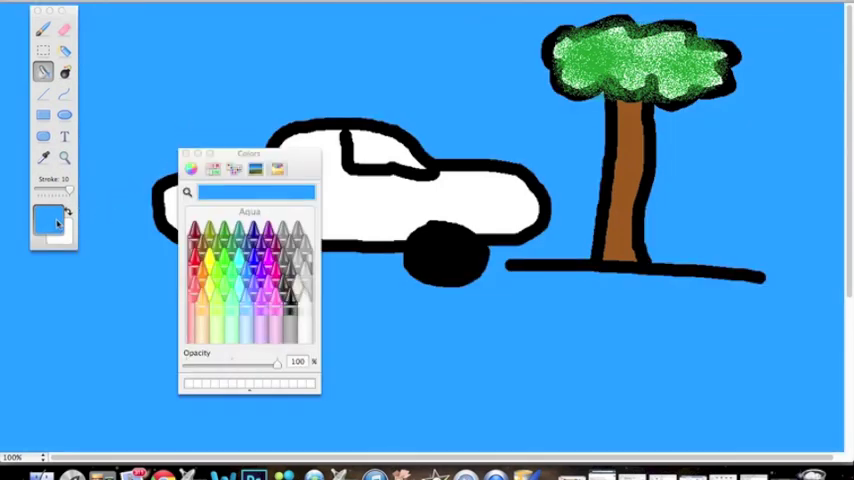
left_click(226, 240)
left_click(238, 262)
left_click(222, 278)
left_click(222, 300)
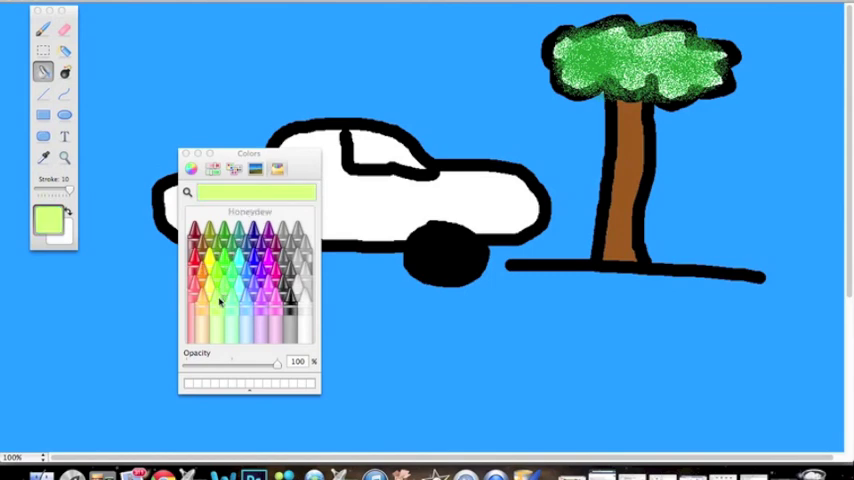
left_click(266, 300)
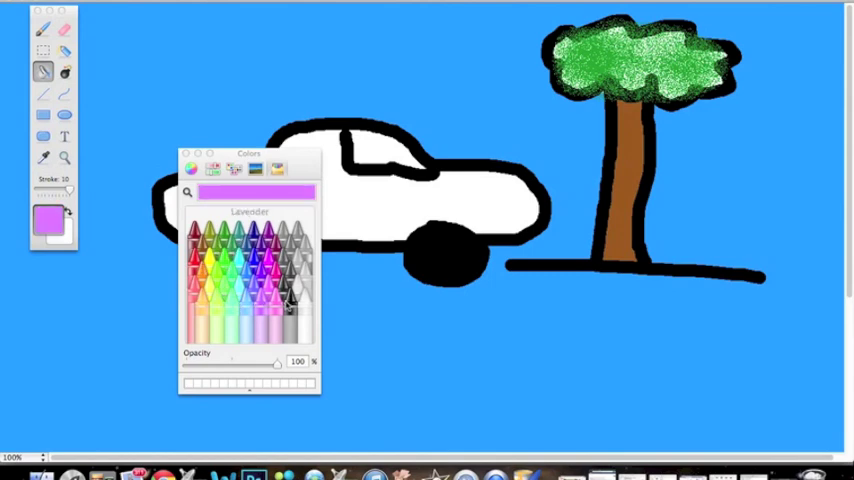
left_click(212, 290)
left_click(194, 265)
left_click(192, 237)
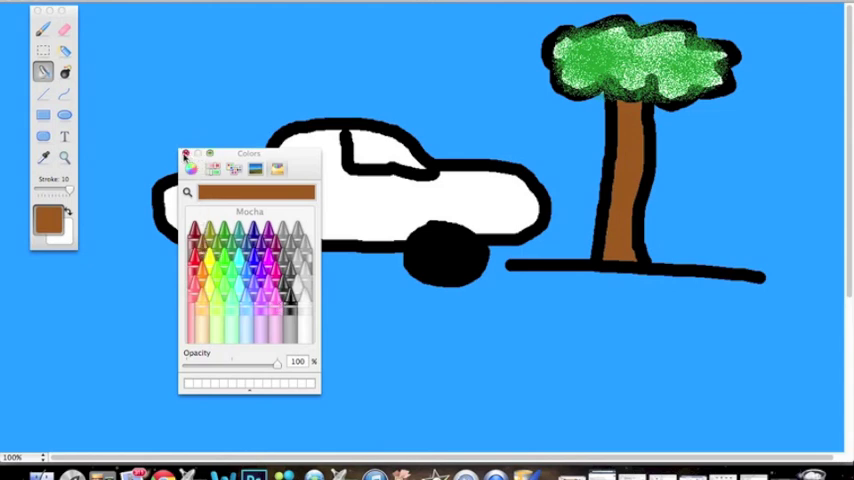
left_click(186, 156)
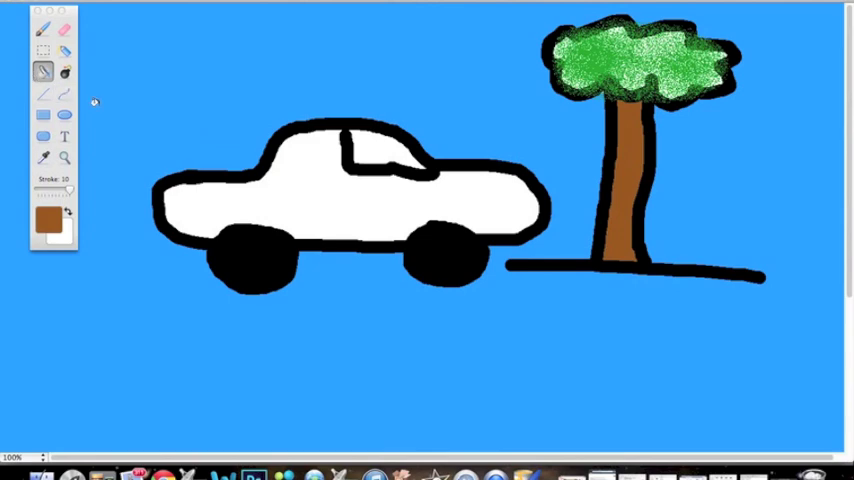
left_click(305, 181)
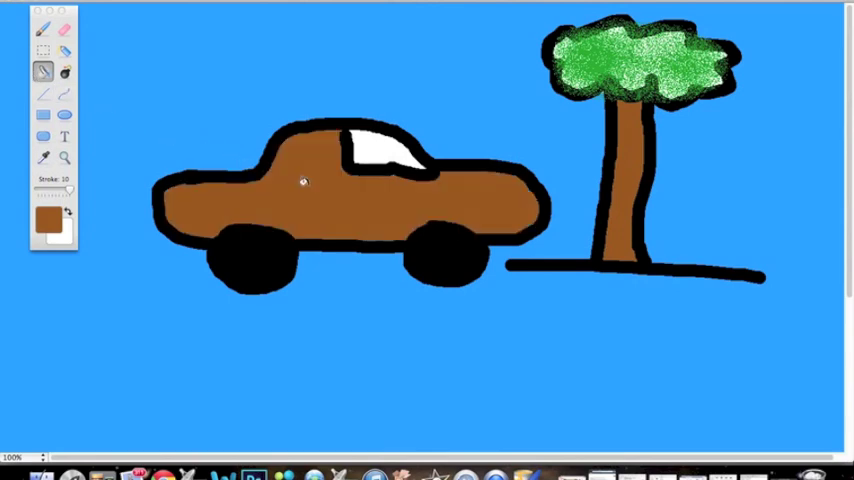